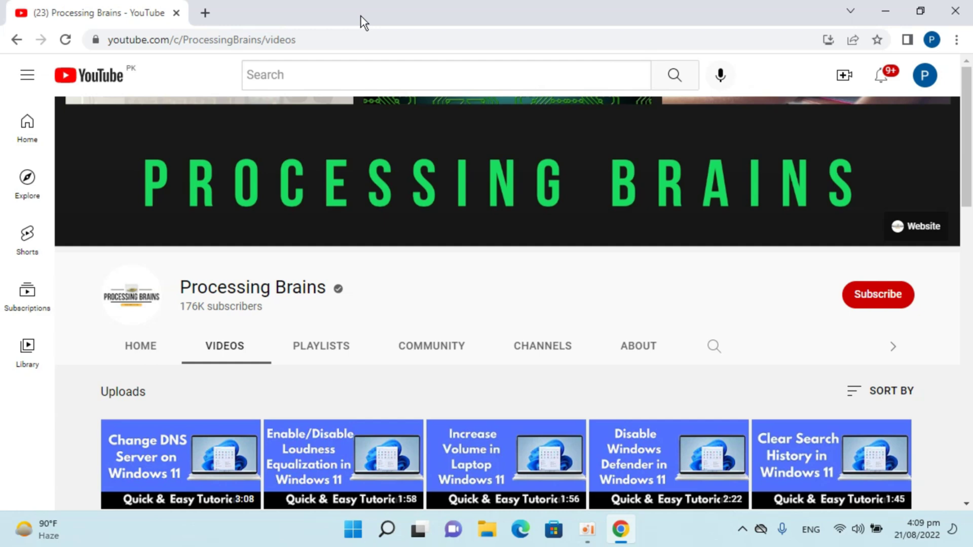
- Search Google for 'avast free antivirus' in a new Chrome tab
click(885, 11)
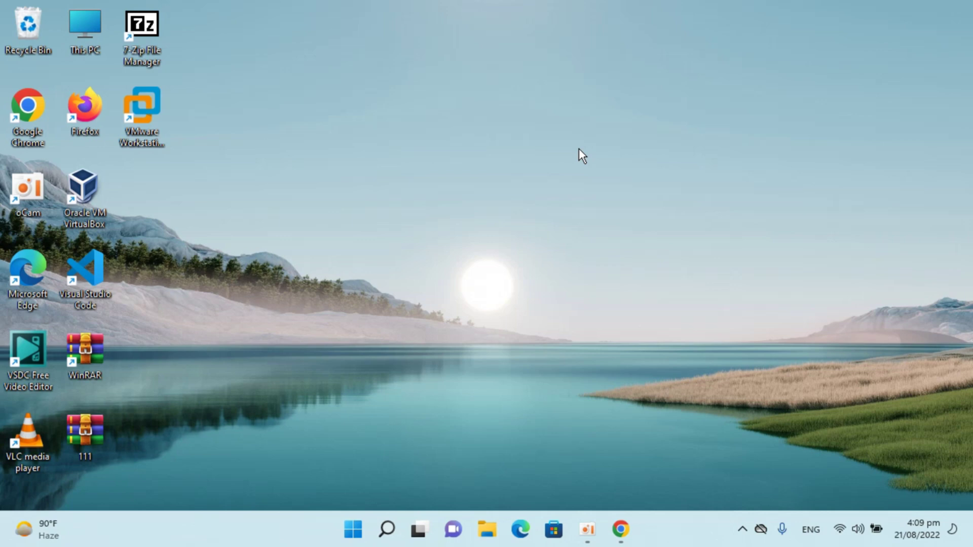
click(620, 529)
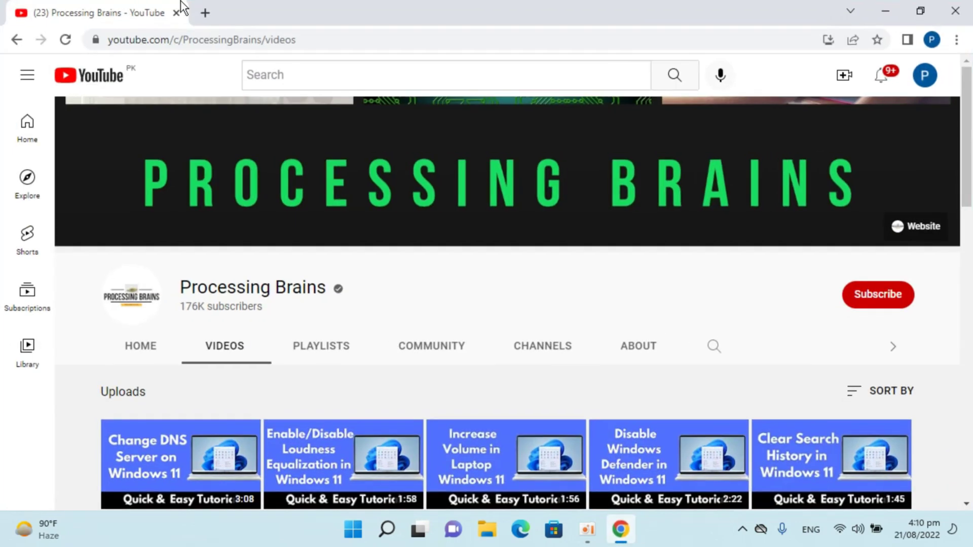
click(207, 11)
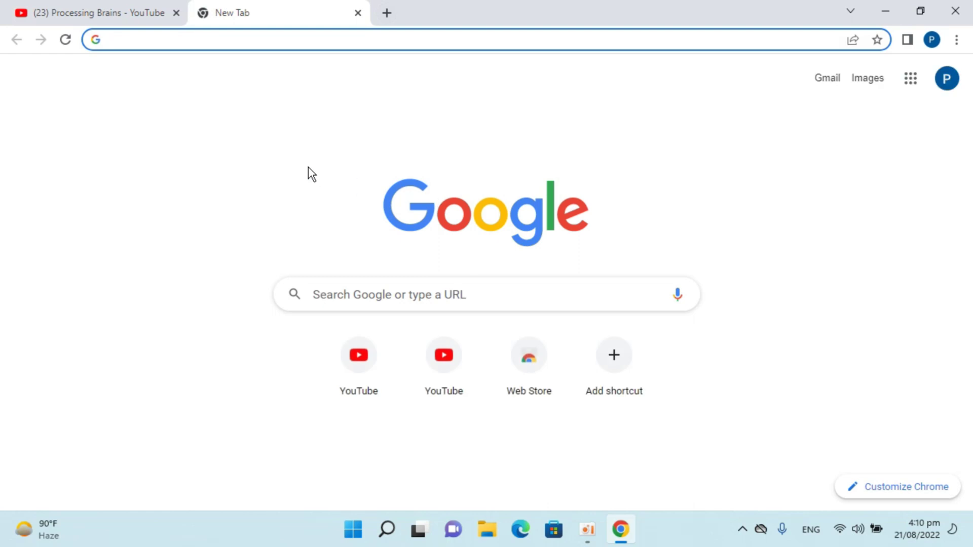
text(avast)
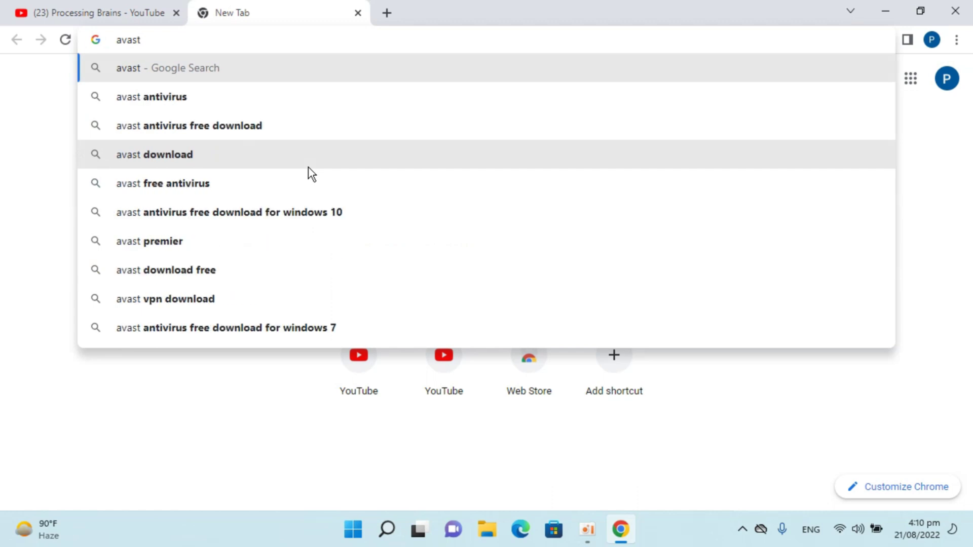
text( free)
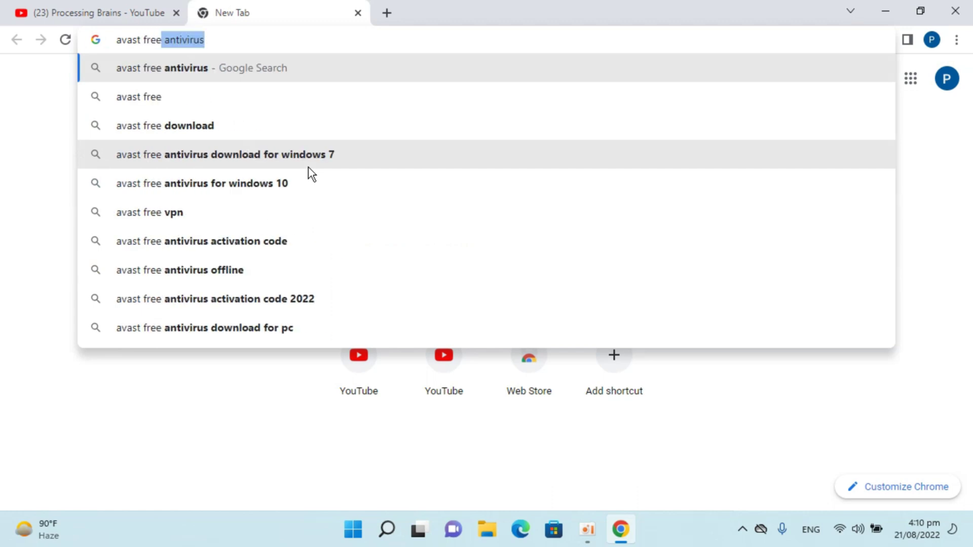
key(Return)
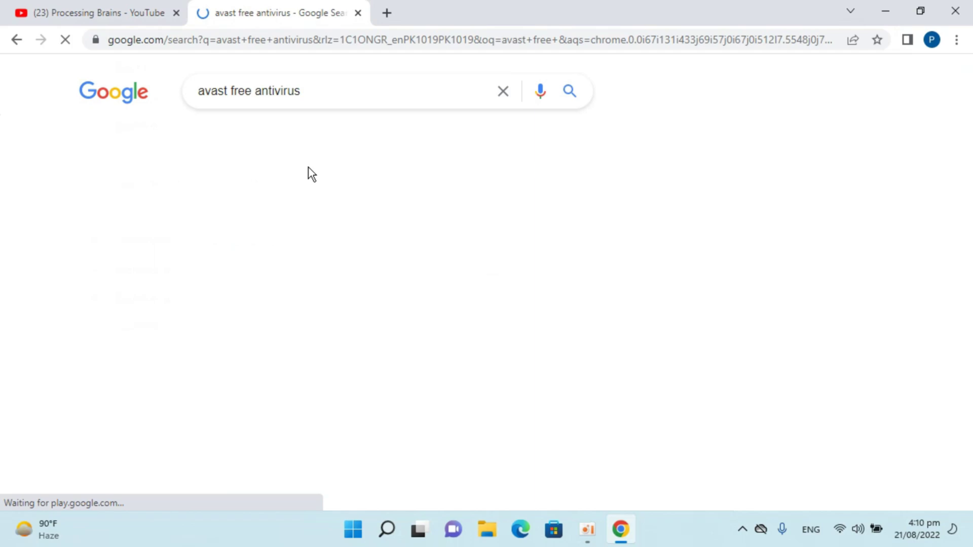
scroll(310, 173, down, 3)
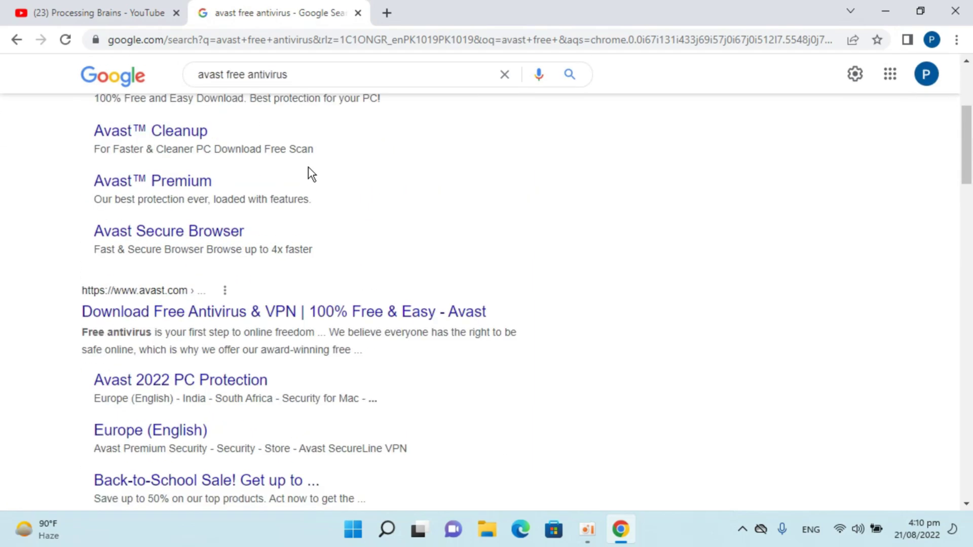
scroll(297, 213, down, 2)
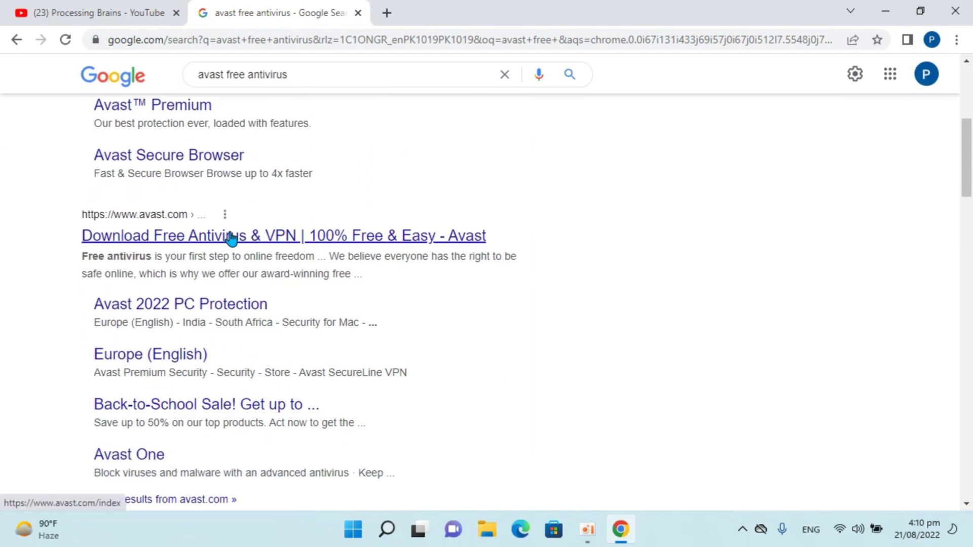
- Accept cookies on avast.com, download the free protection installer, and run the .exe
click(249, 236)
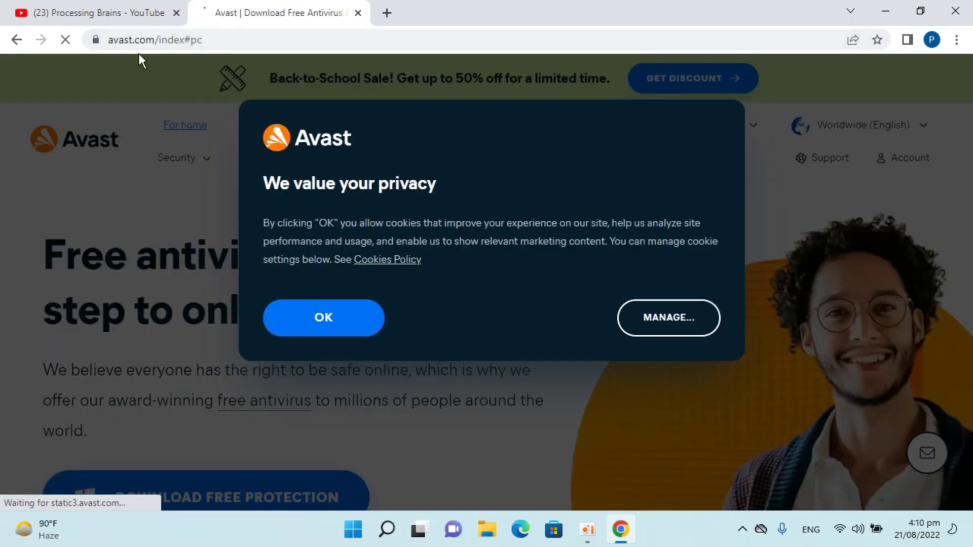
click(184, 40)
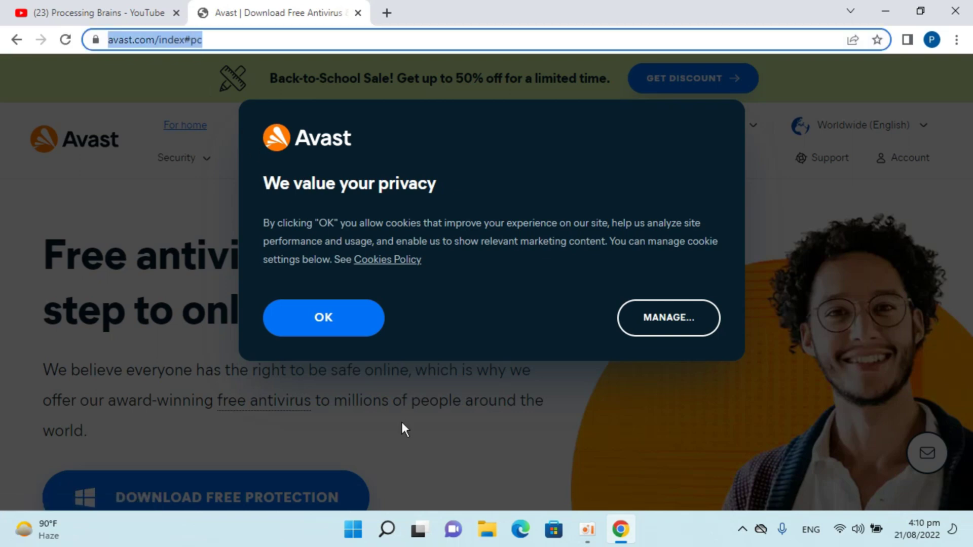
click(359, 327)
scroll(361, 330, down, 3)
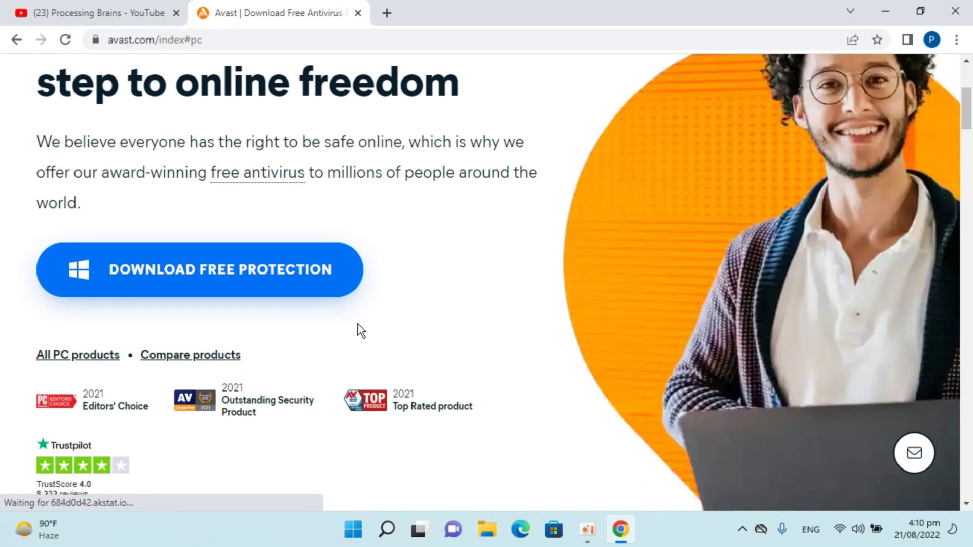
click(221, 271)
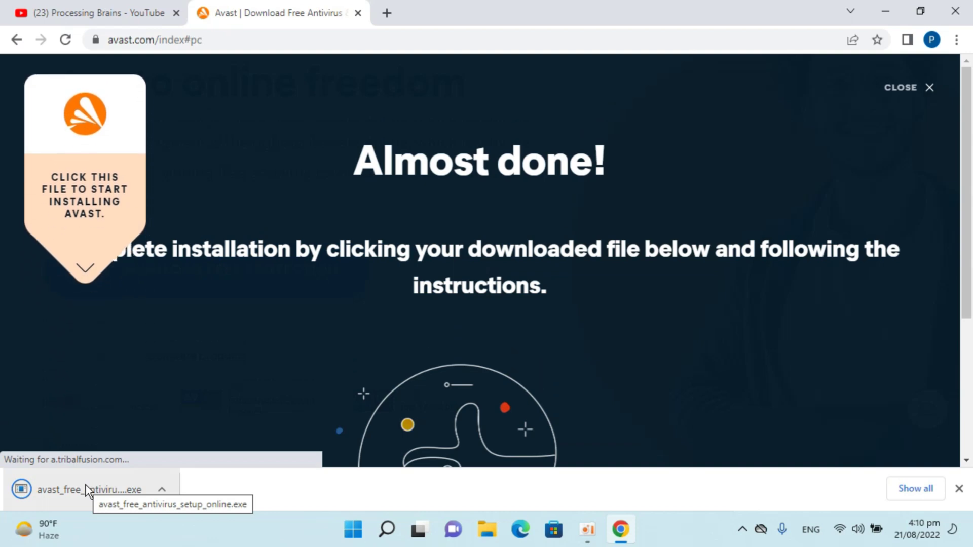
click(86, 489)
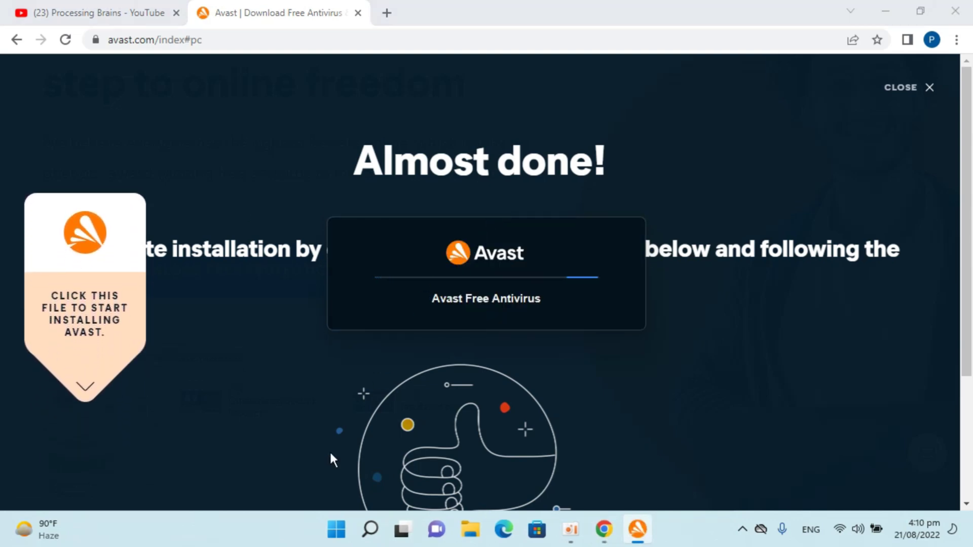
- Show the Wi-Fi throughput graph in Task Manager's Performance view
right_click(336, 529)
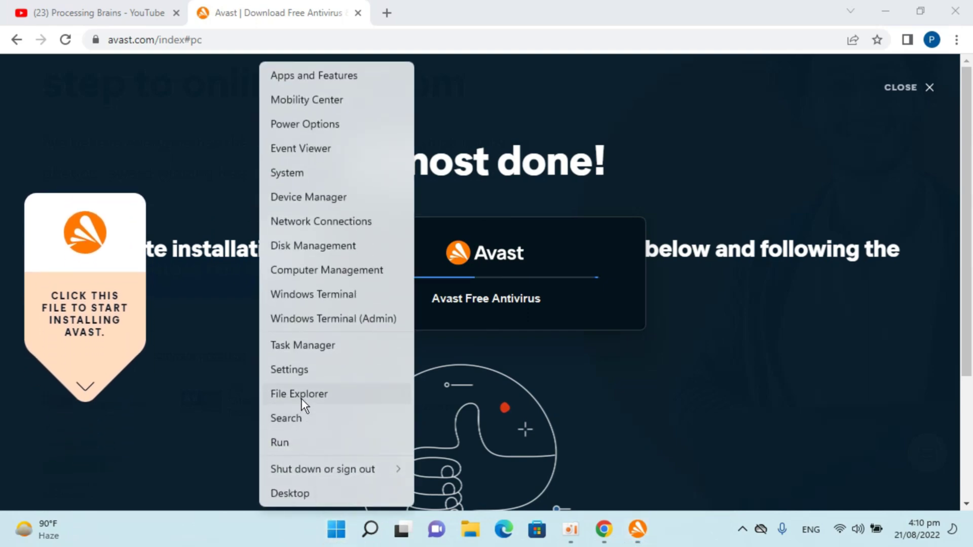
click(307, 345)
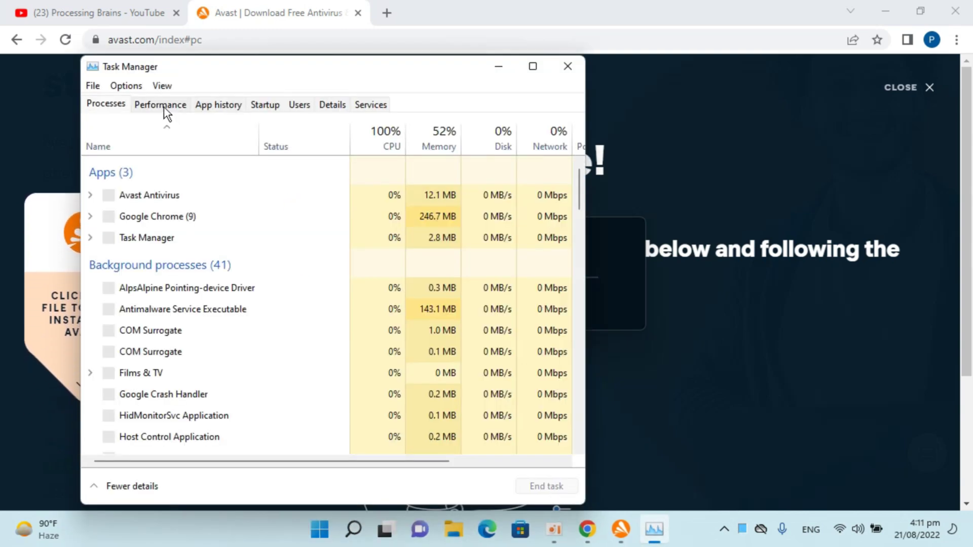
click(160, 104)
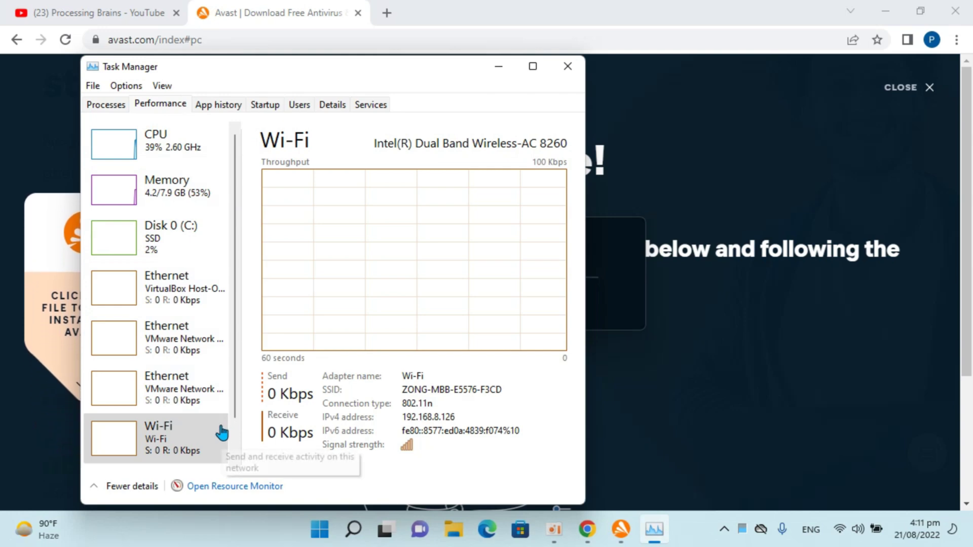
scroll(226, 431, down, 1)
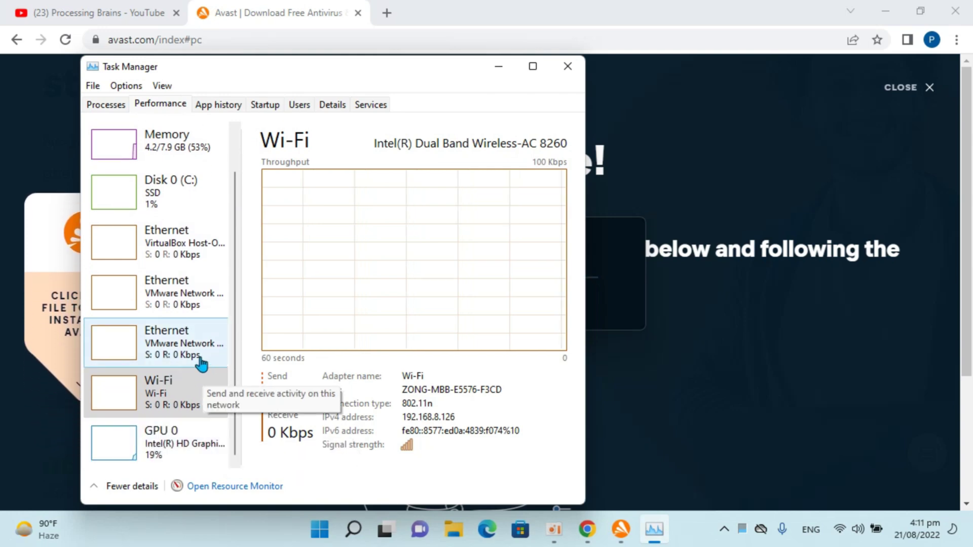
click(200, 405)
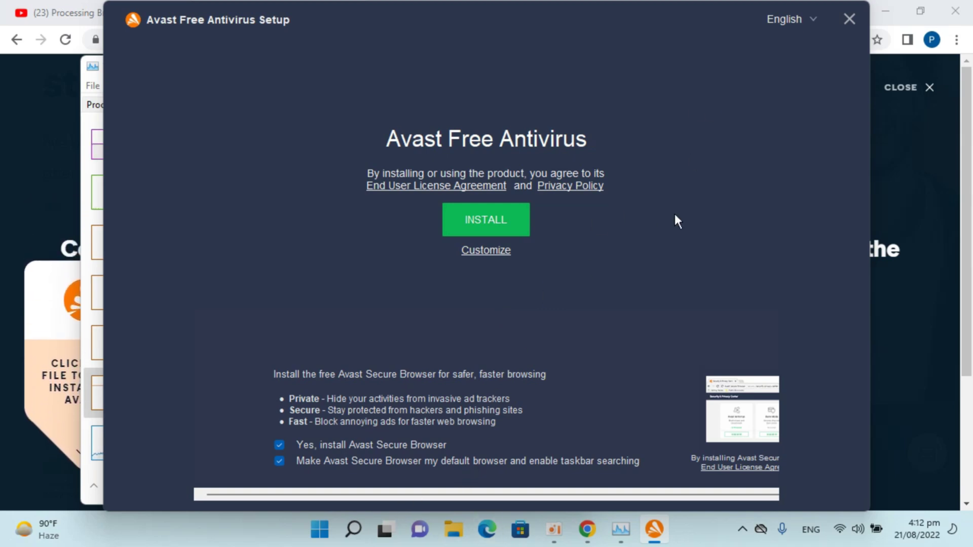
- In Customize, exclude Rescue Disk, Network Inspector, Mail Shield and Browser Cleanup
click(485, 251)
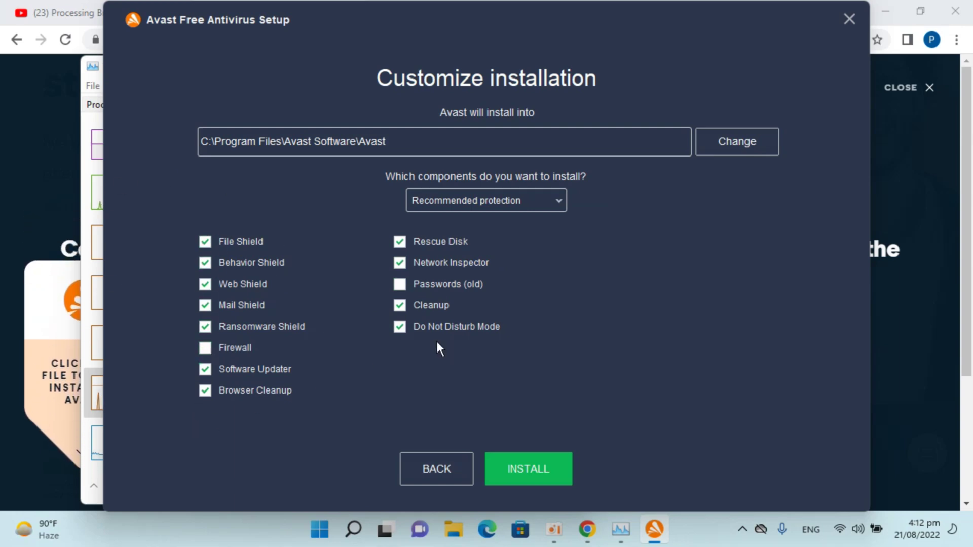
mouse_move(440, 241)
click(400, 241)
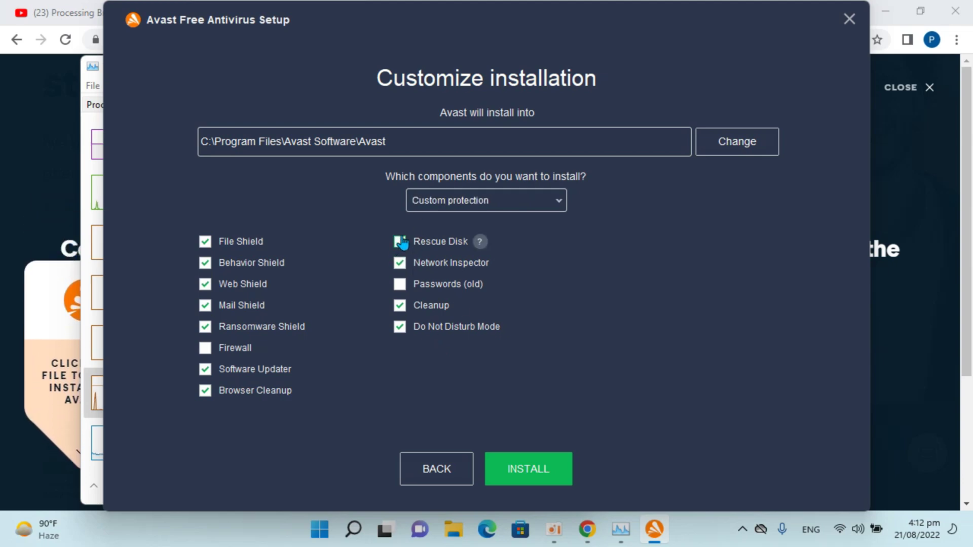
click(399, 263)
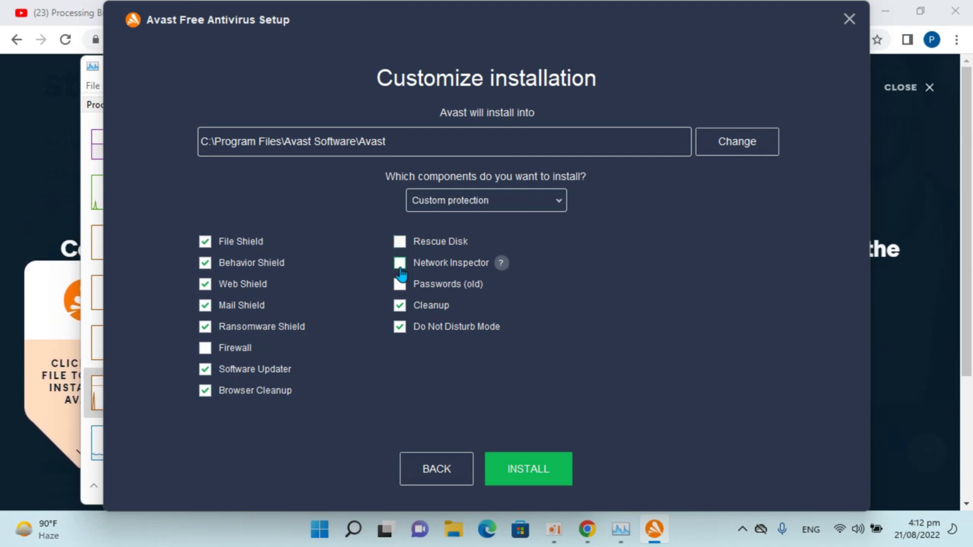
click(400, 284)
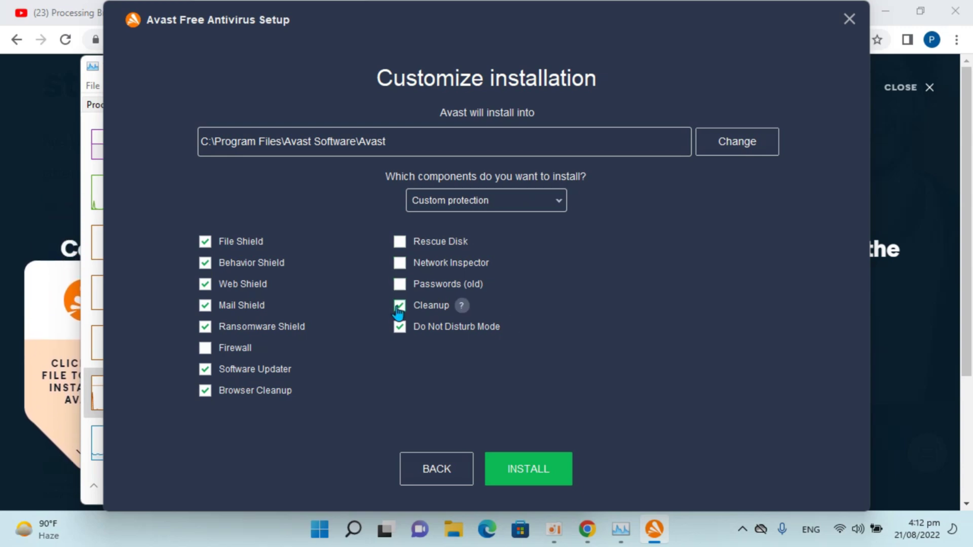
click(226, 306)
- Back on the main setup screen, decline Avast Secure Browser and start the installation
click(459, 455)
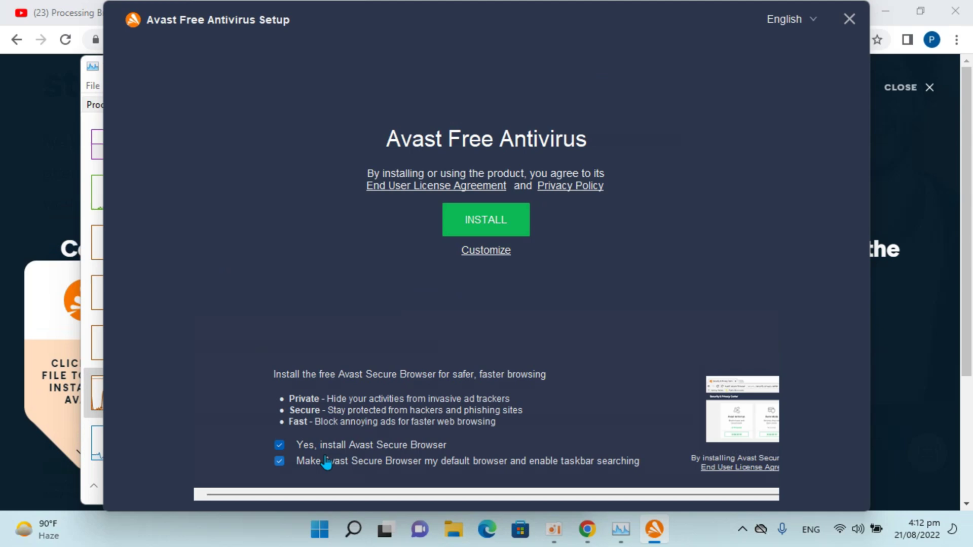
click(397, 446)
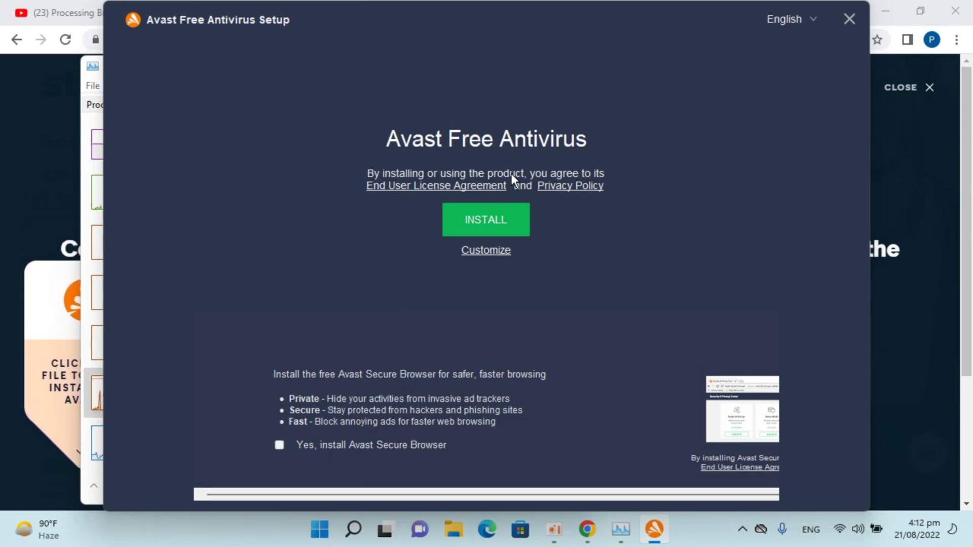
click(485, 219)
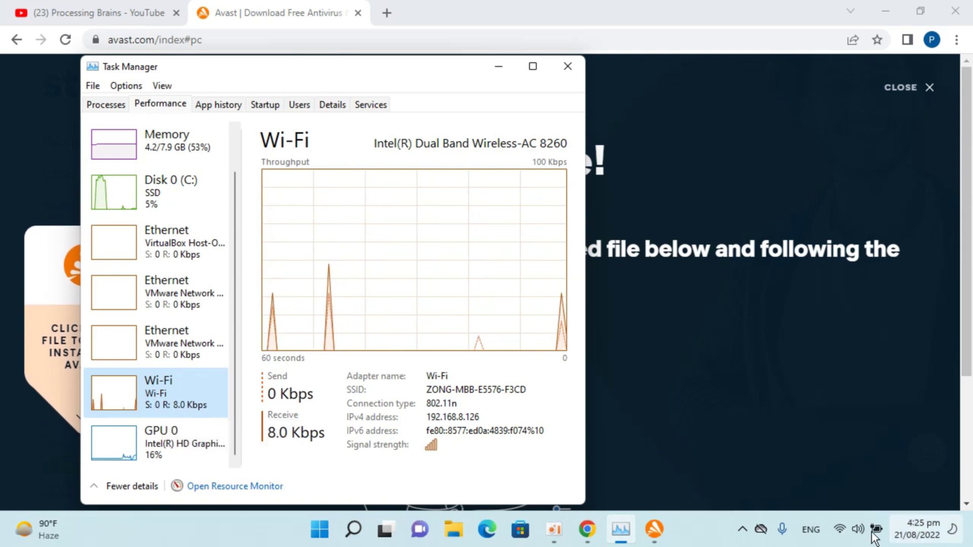
- Get past the real-time protection screen and decline Premium, continuing with the free version
mouse_move(654, 529)
click(587, 456)
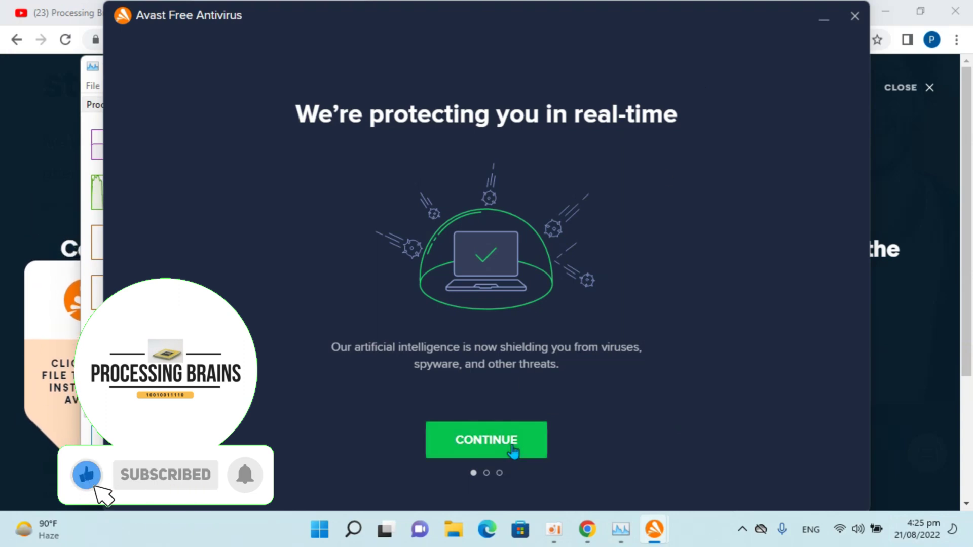
click(515, 450)
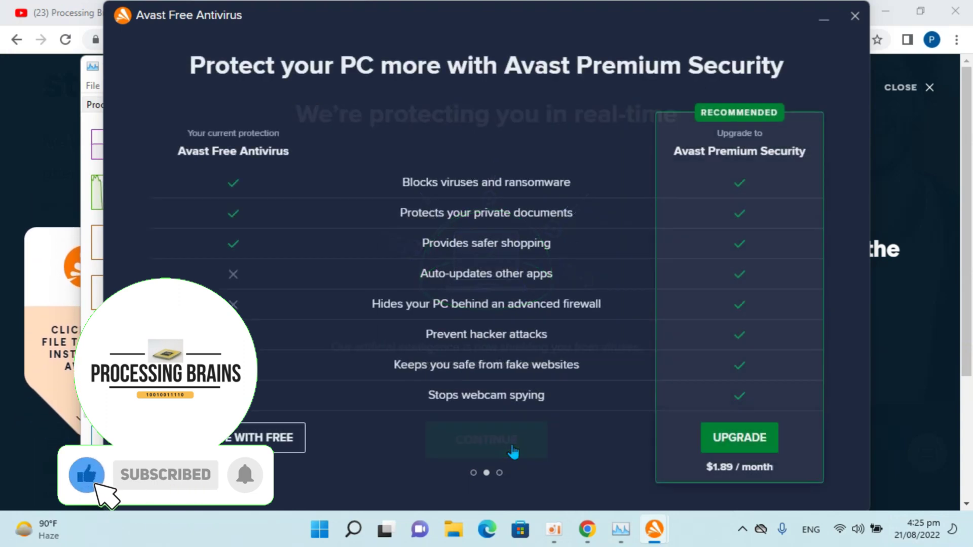
click(301, 441)
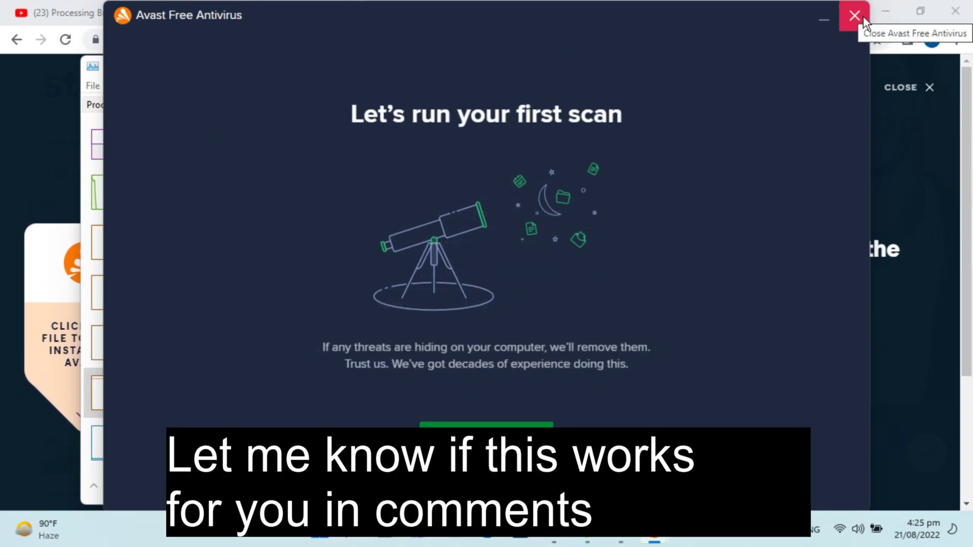
- Close the first-scan window, reopen Avast, and dismiss the welcome tip and giveaway offer
click(855, 16)
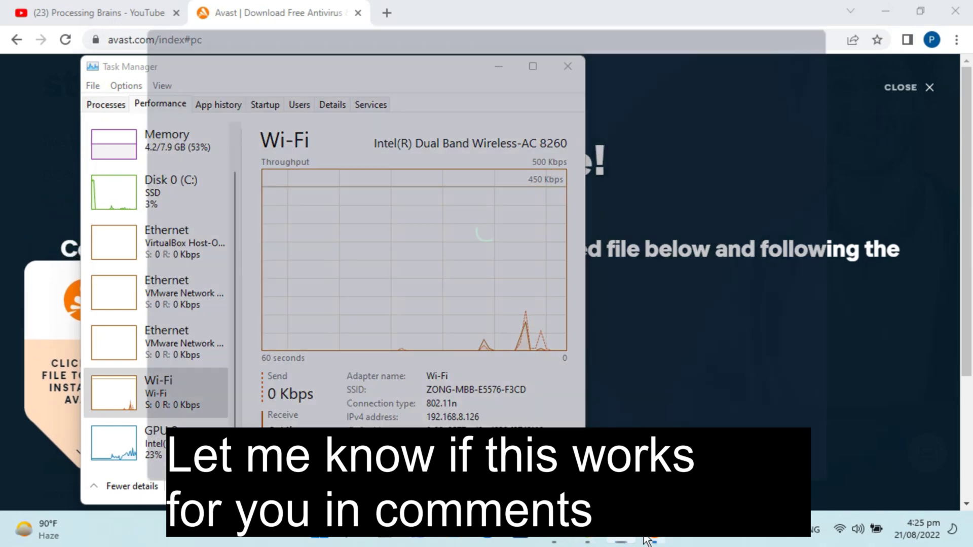
click(648, 540)
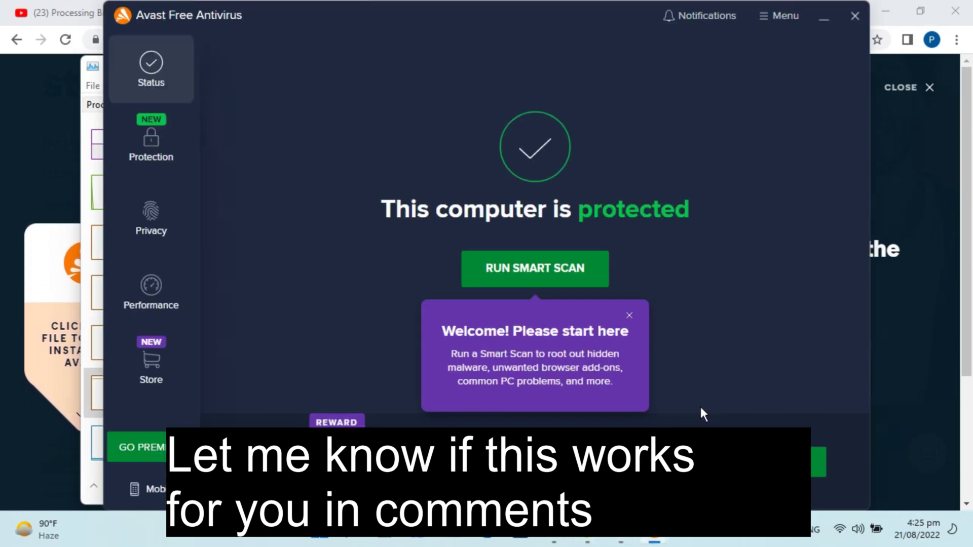
click(630, 314)
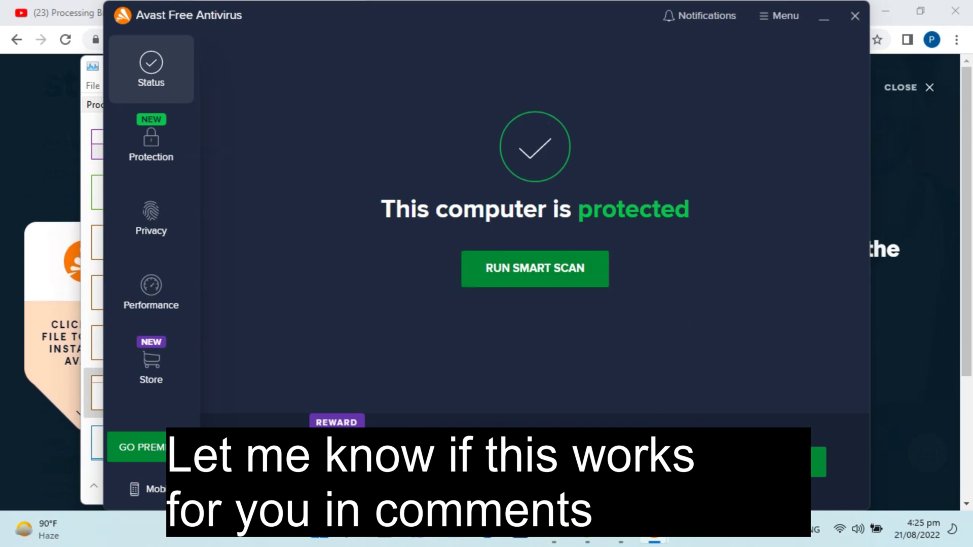
mouse_move(654, 529)
click(707, 449)
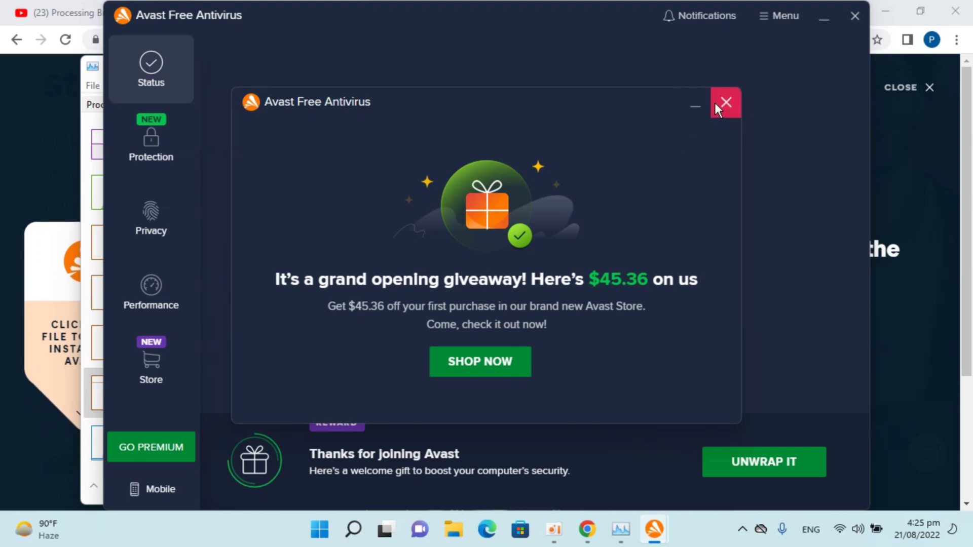
click(728, 103)
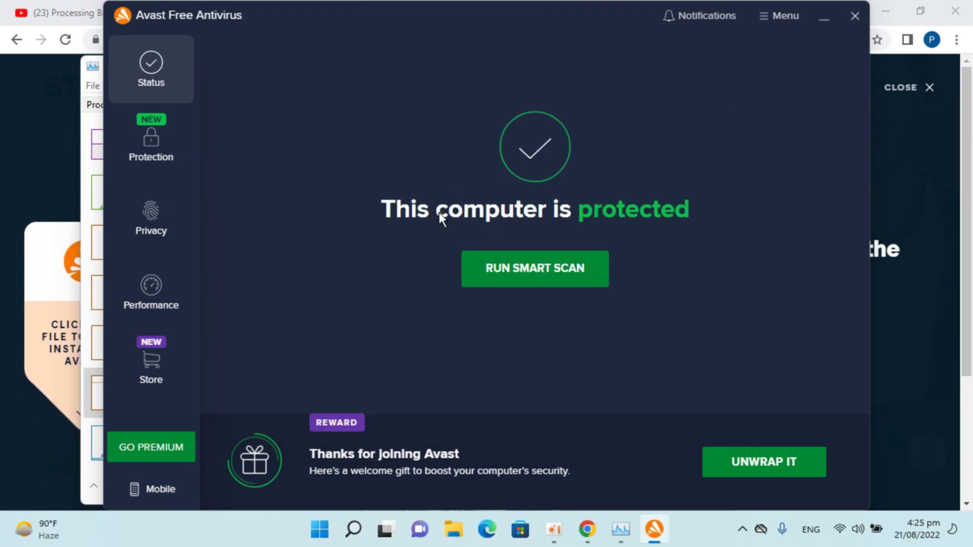